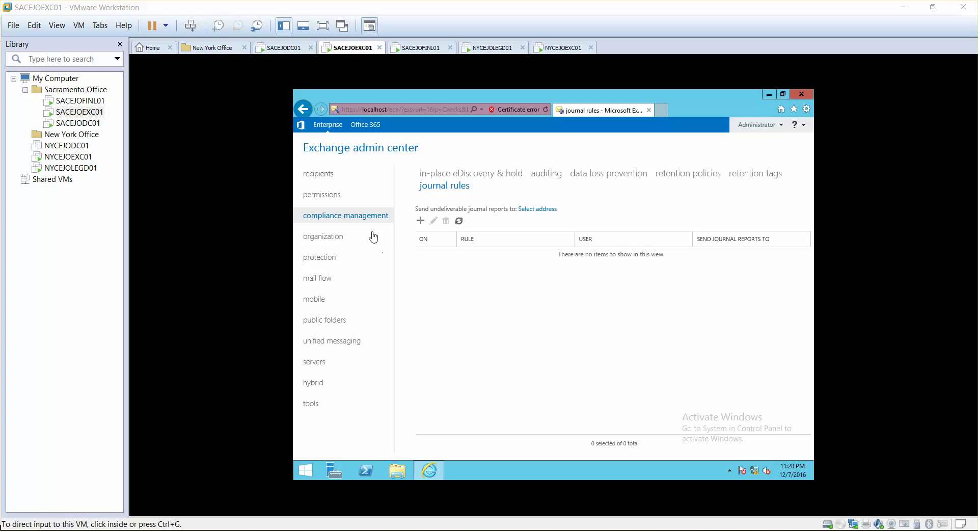
Step: Unlock the server session as Administrator and show the recipients' mailboxes list
left_click(329, 177)
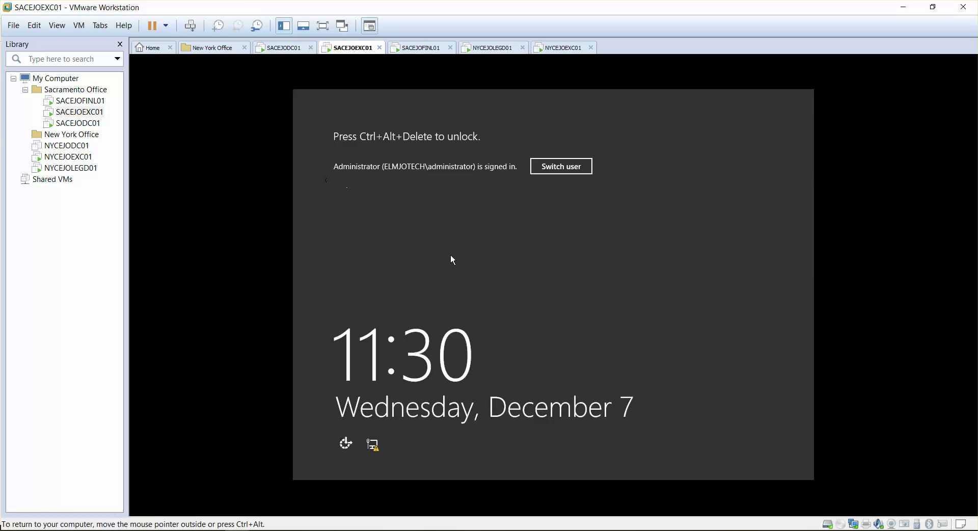
key("ctrl+alt+Delete")
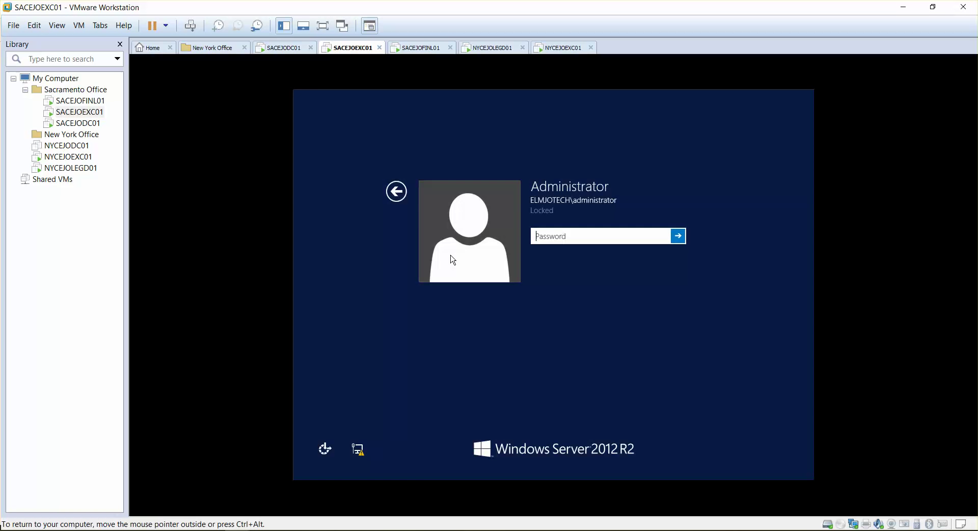
type("Pa$$w0rd")
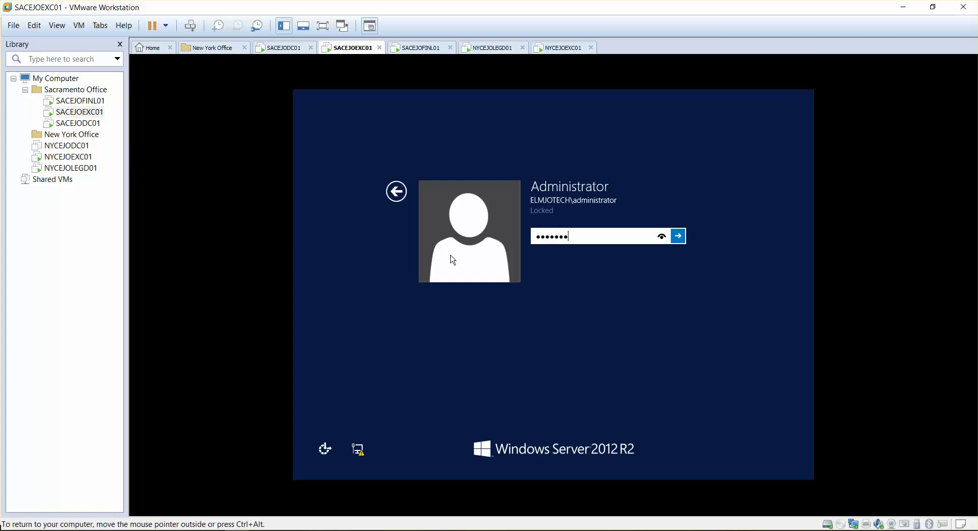
key("Return")
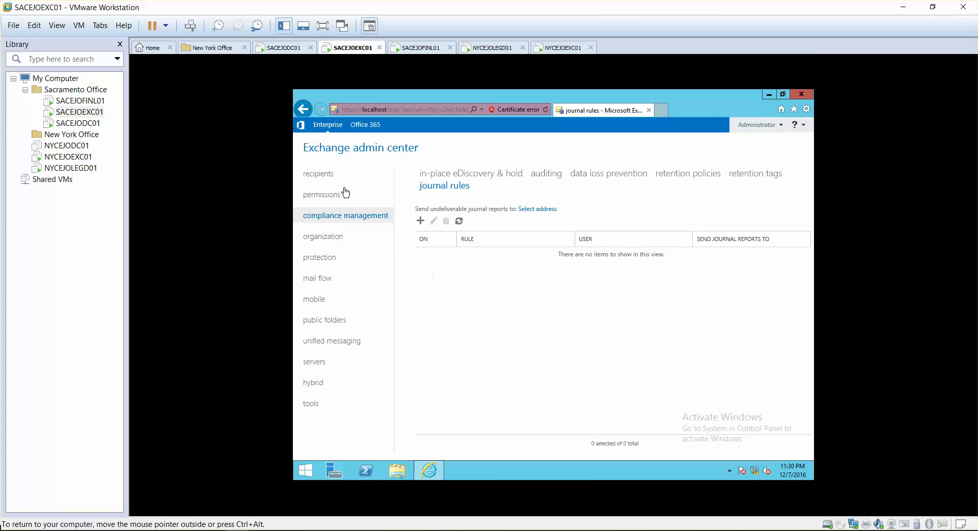
left_click(330, 176)
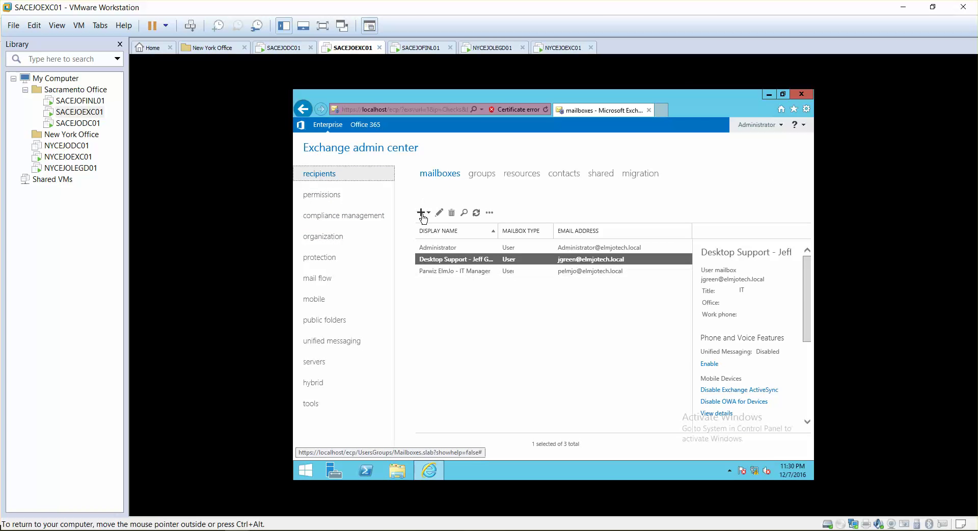
left_click(422, 212)
Step: Start a new user mailbox with alias journal for a new user whose first name is Journal
left_click(436, 231)
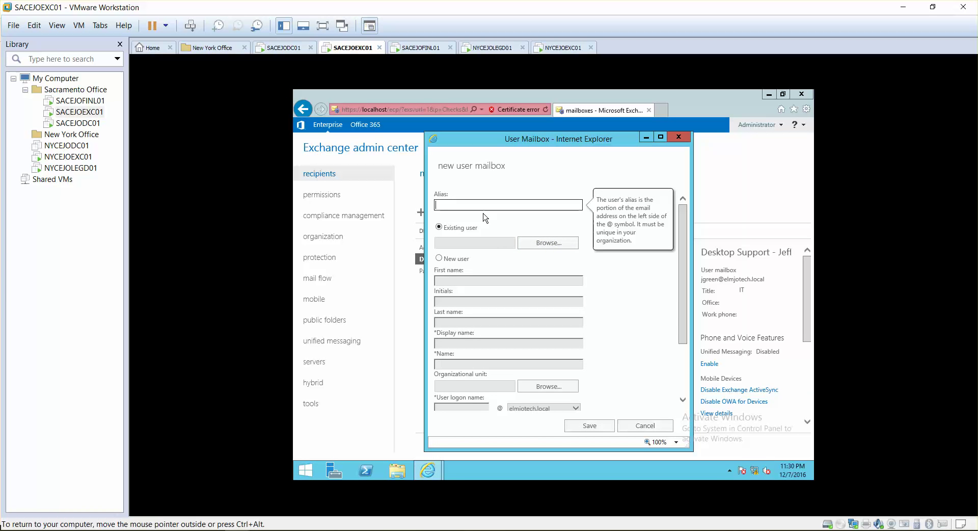
type("journal@")
key("BackSpace")
key("Tab")
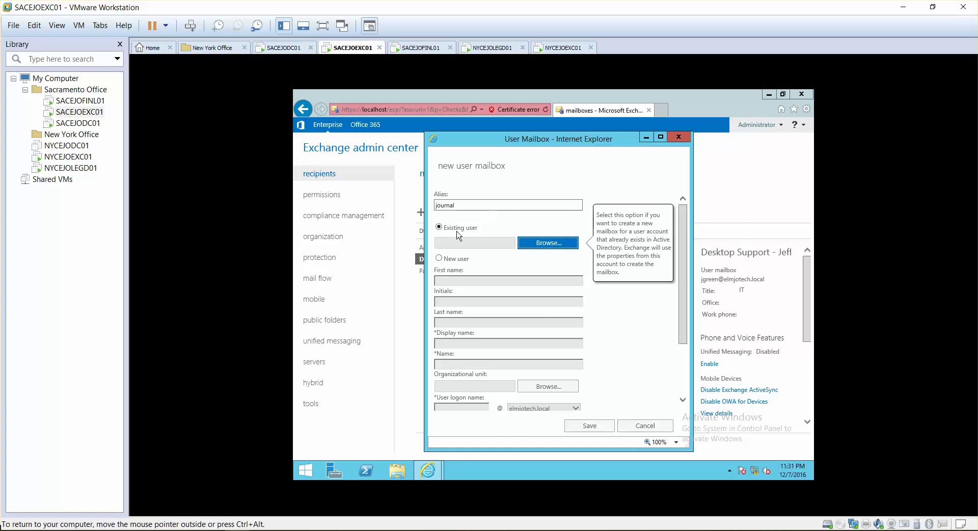
left_click(448, 259)
left_click(451, 277)
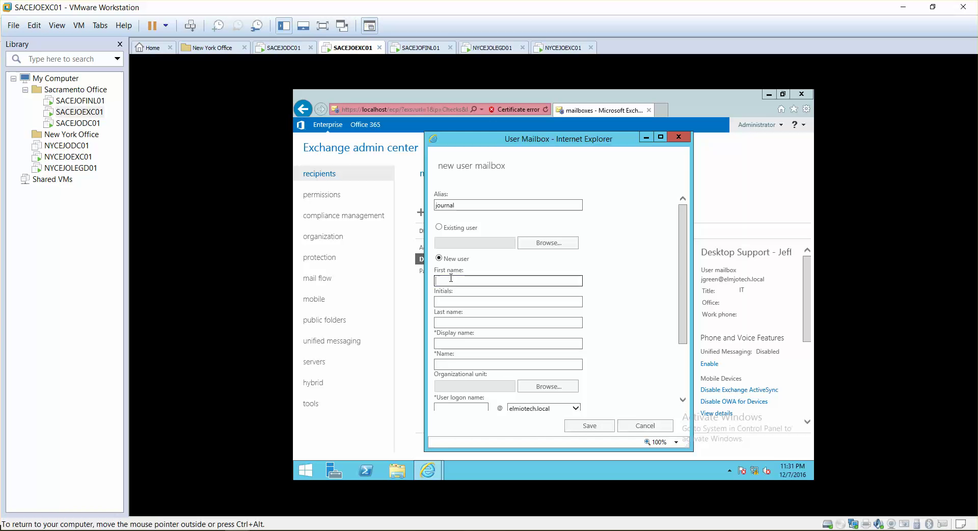
type("Journal")
key("Tab")
key("Tab")
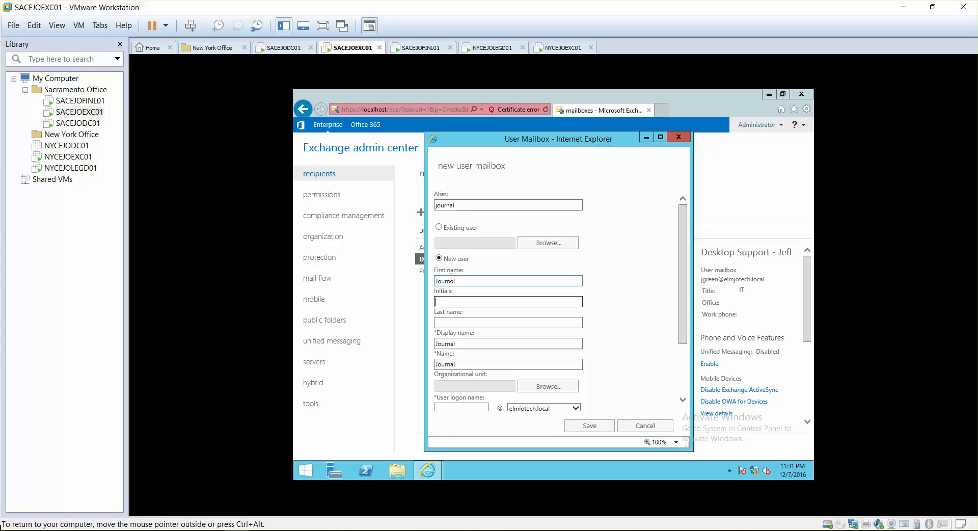
key("Tab")
key("Tab")
key("Tab")
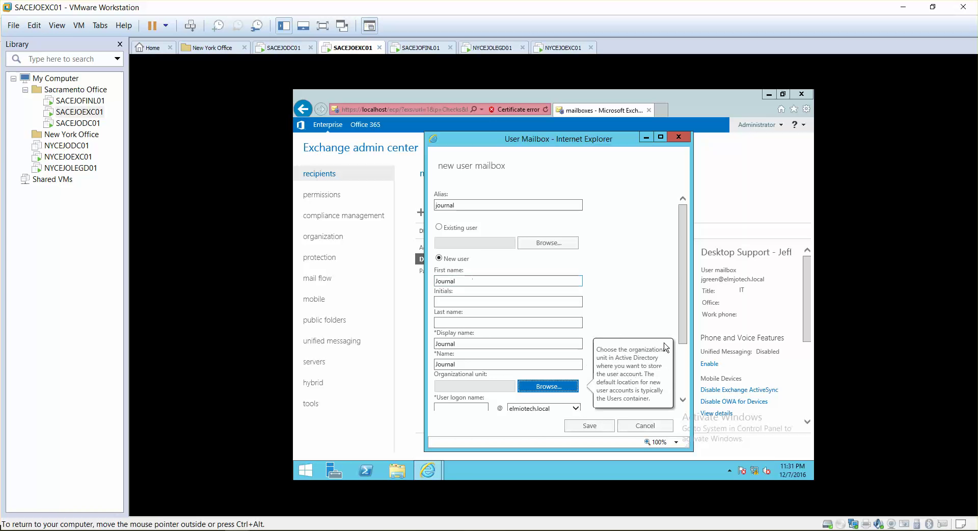
Step: Give the account the logon name journal and a password, then save the mailbox
scroll(510, 332, "down", 2)
left_click(463, 351)
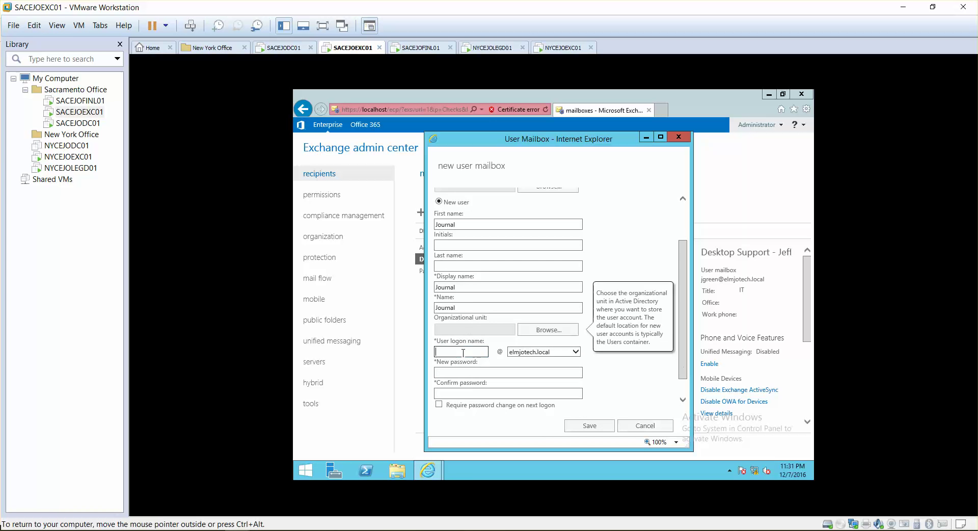
type("journal")
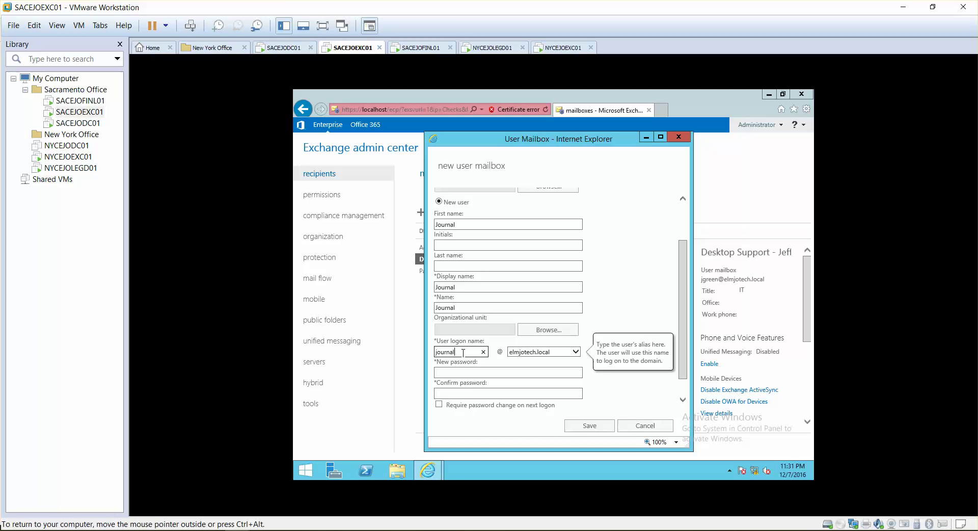
left_click(470, 372)
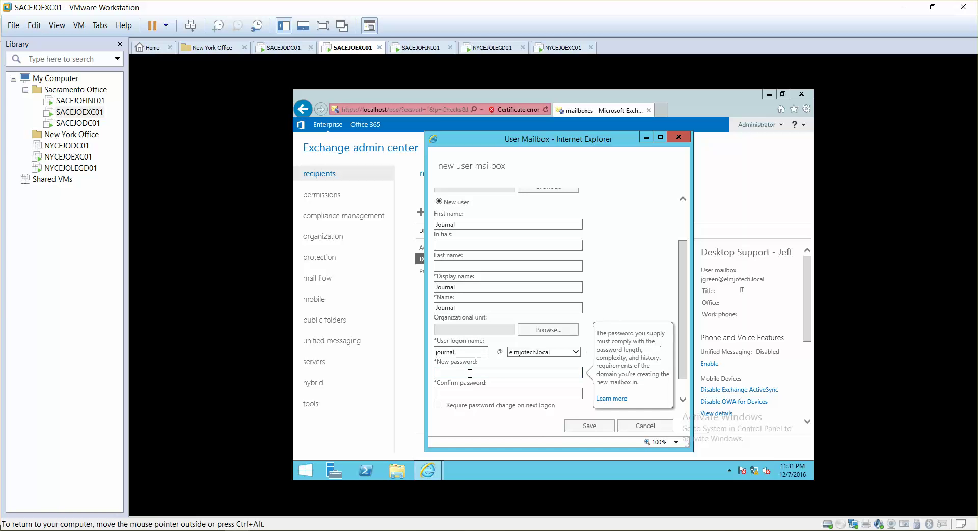
type("Pa$$w0rd")
key("Tab")
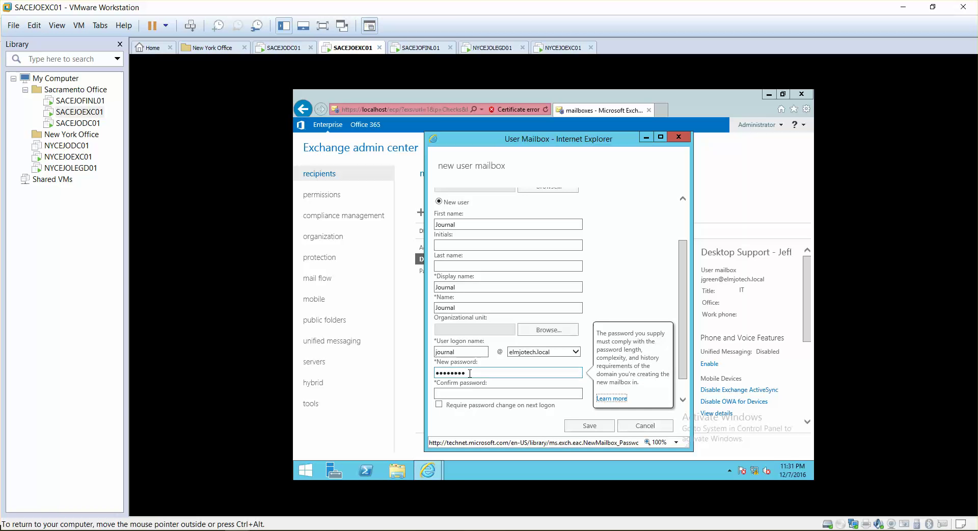
key("Tab")
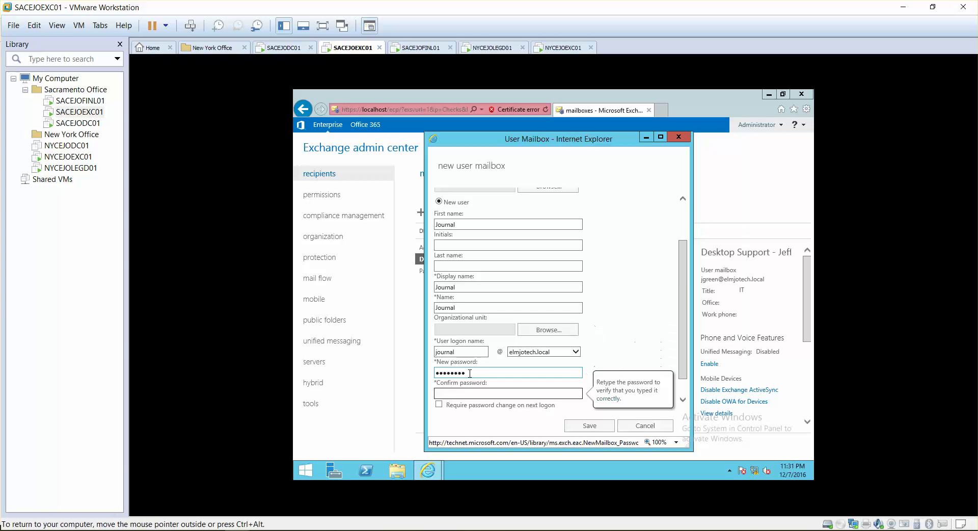
type("Pa$$w0rd")
key("Return")
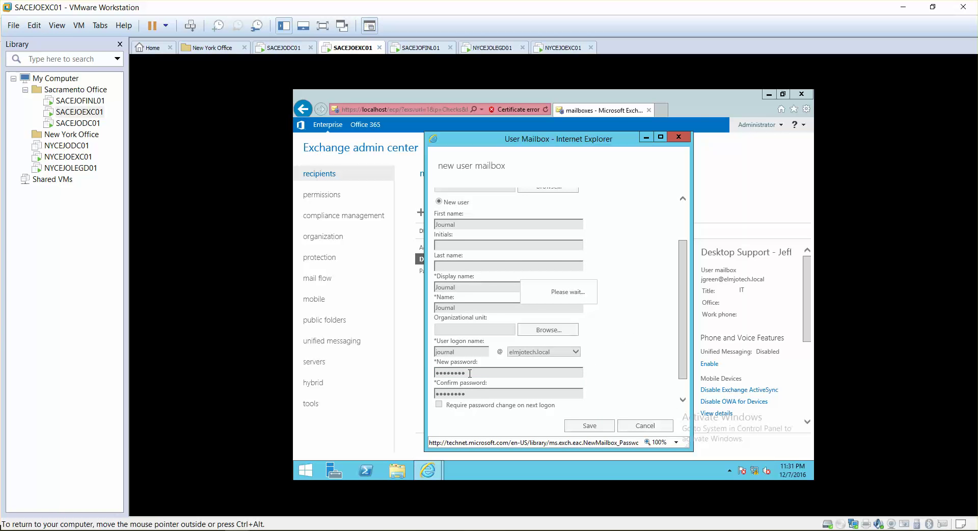
Step: Add a journal rule named Journal that sends reports to the Journal mailbox for all messages, then save it
left_click(343, 216)
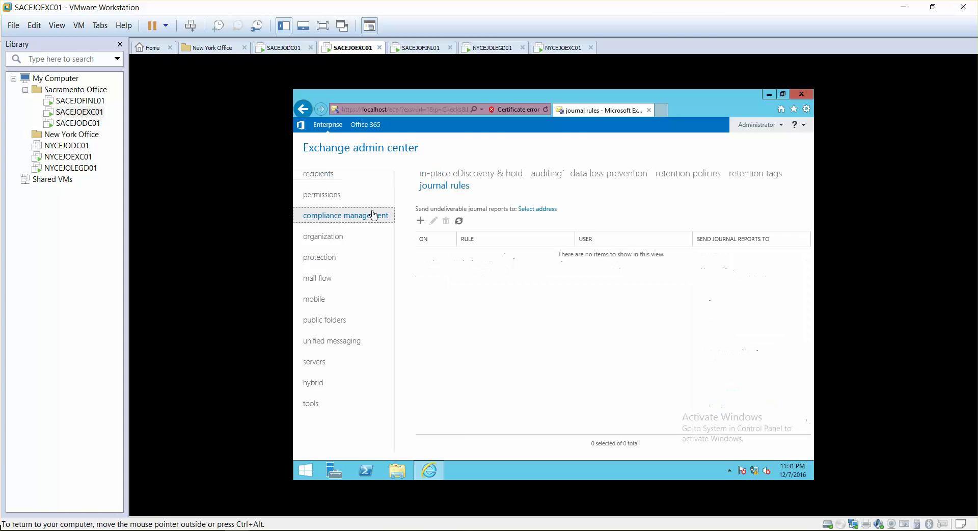
left_click(420, 221)
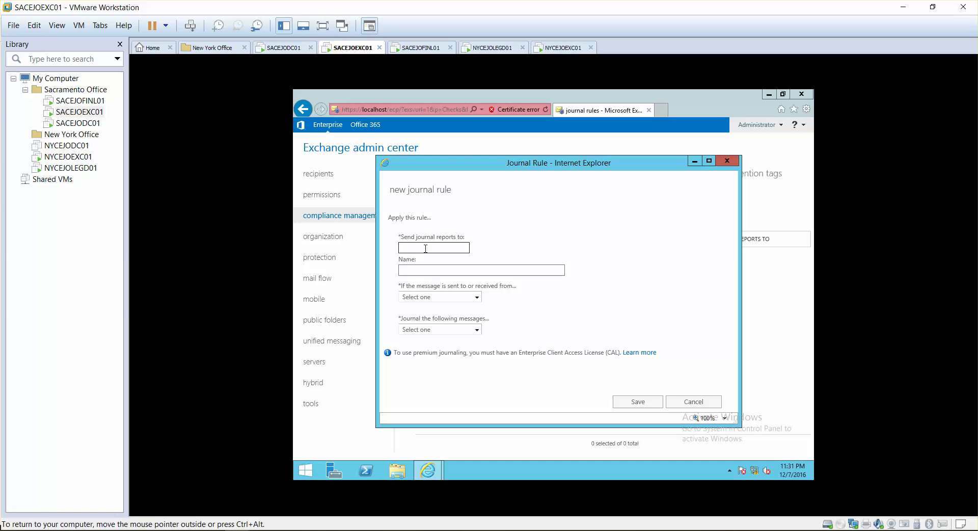
left_click(420, 269)
type("Journal")
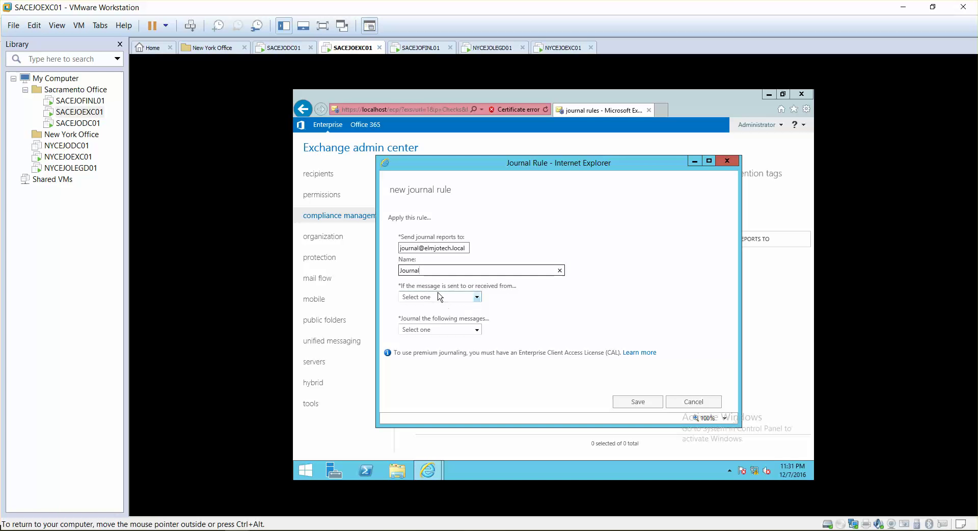
left_click(477, 297)
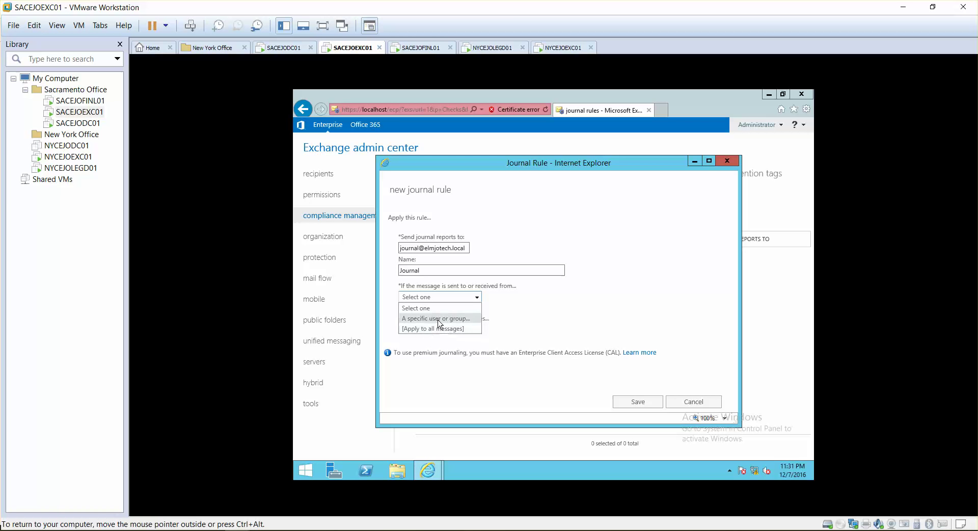
left_click(446, 329)
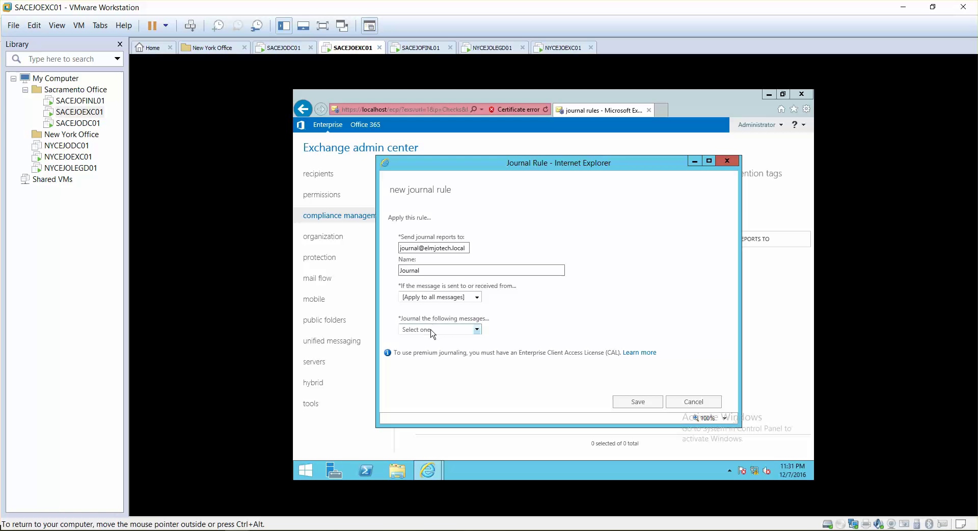
left_click(446, 329)
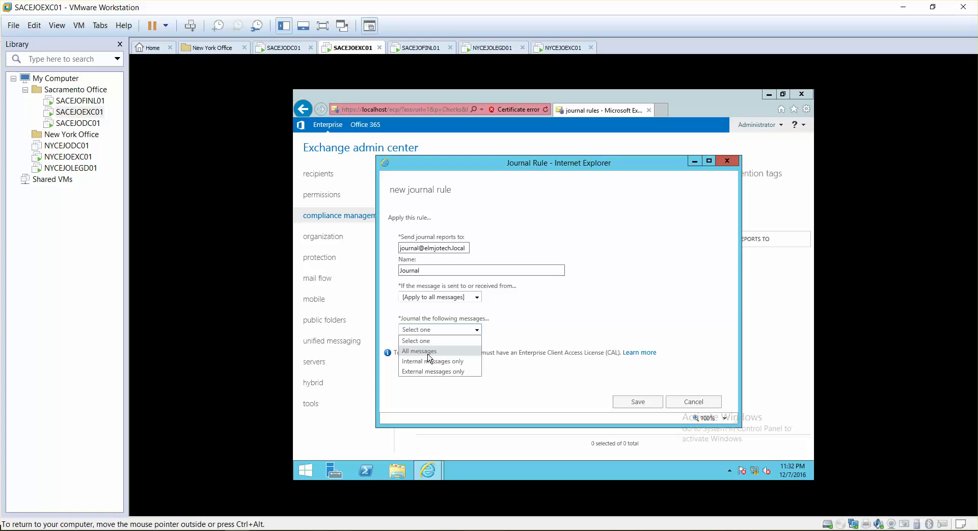
left_click(428, 353)
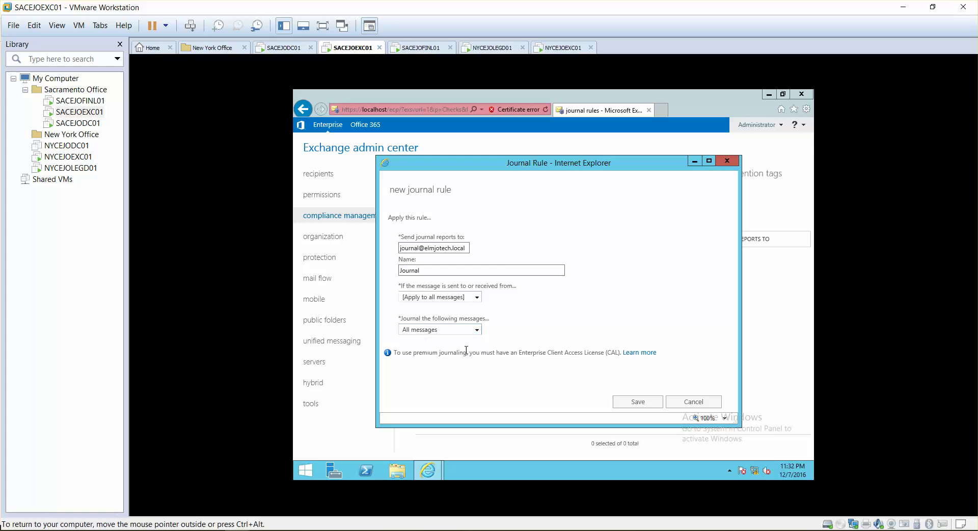
left_click(638, 401)
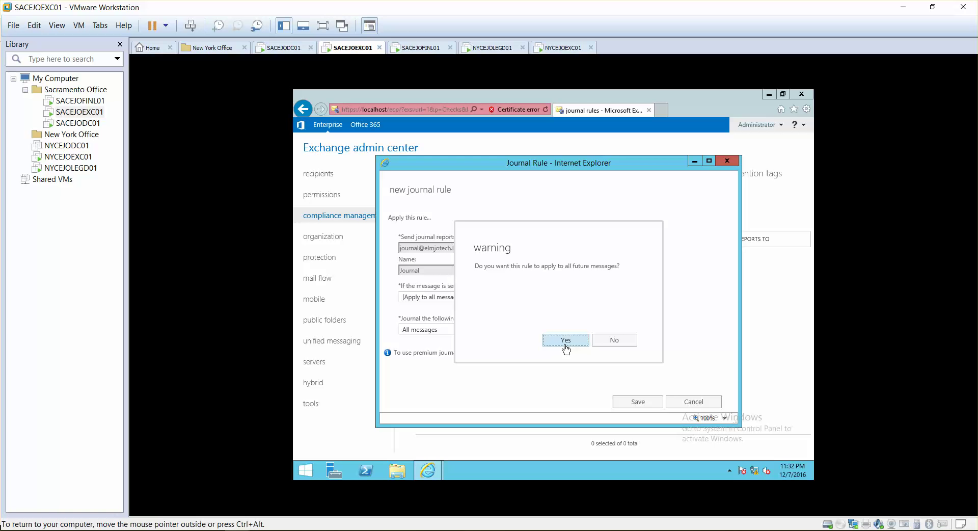
Step: Confirm that the Journal rule applies to all future messages
left_click(566, 339)
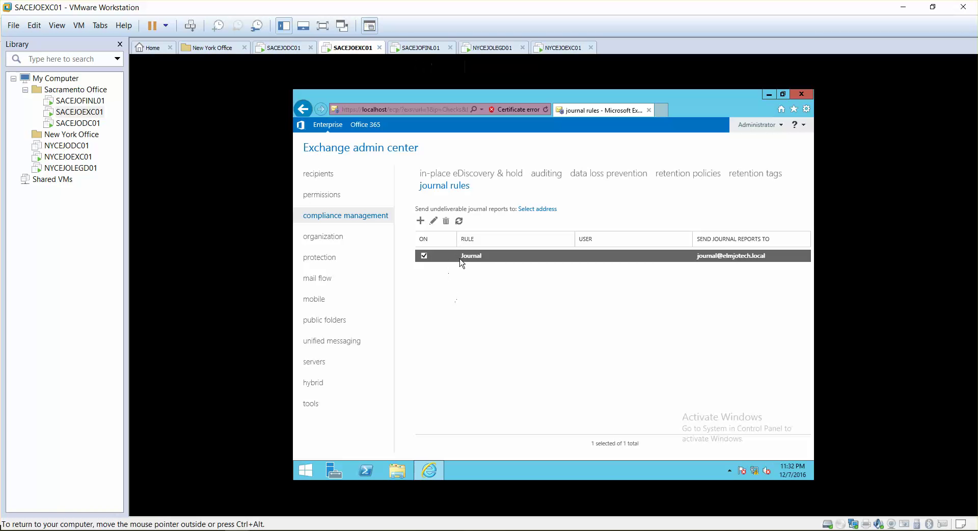
Step: Sign in to the client virtual machine, retyping the mistyped password
left_click(427, 53)
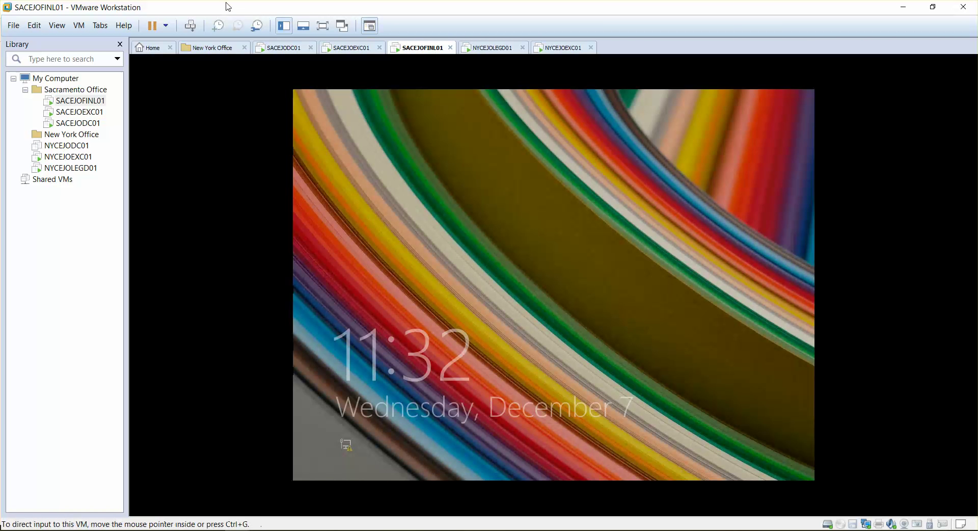
left_click(464, 268)
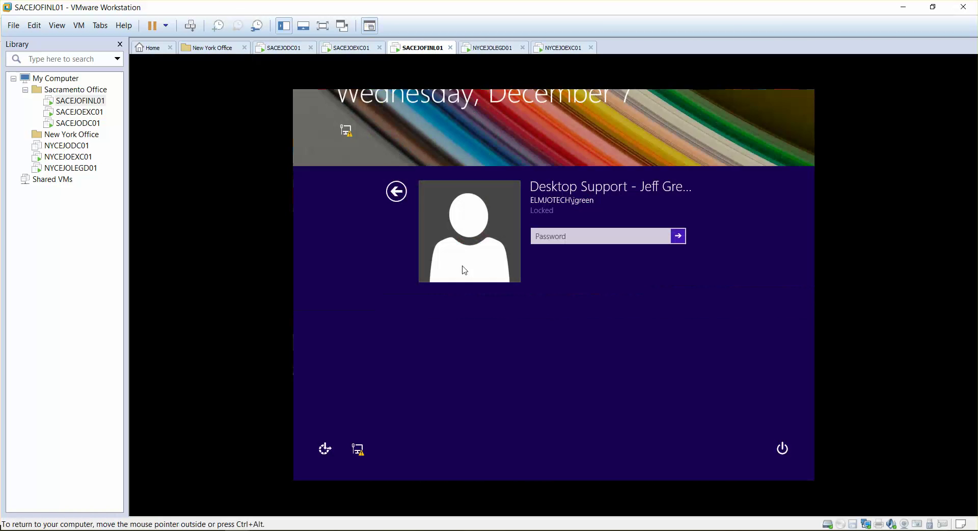
type("••")
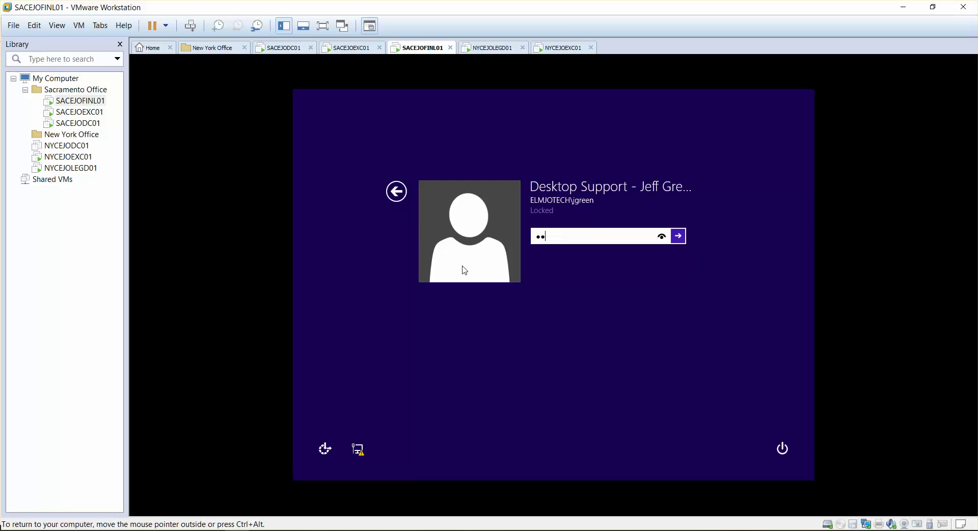
type("•••")
key("Return")
key("Return")
type("••")
key("BackSpace")
key("BackSpace")
type("•••••••••••")
key("Return")
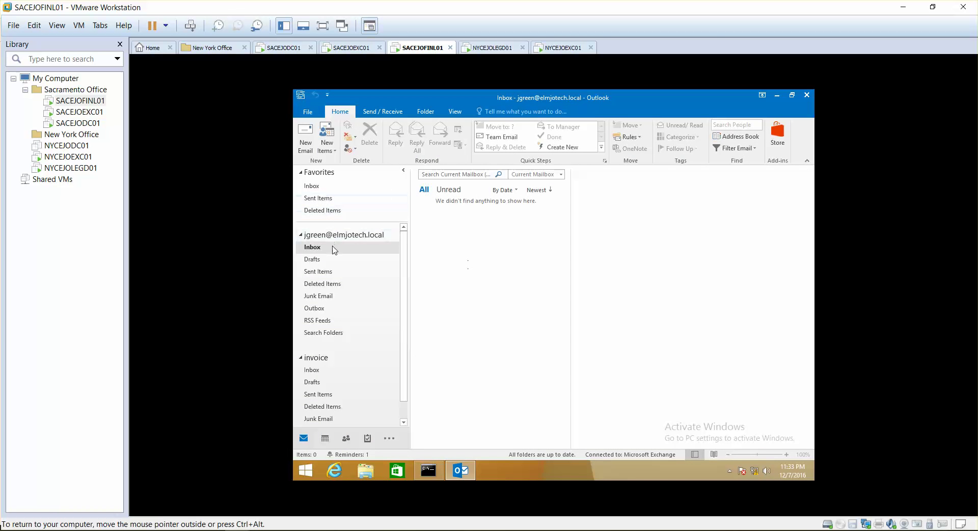
Step: Send a 'Will it go to journal' email to the IT manager and verify it in Sent Items
left_click(307, 133)
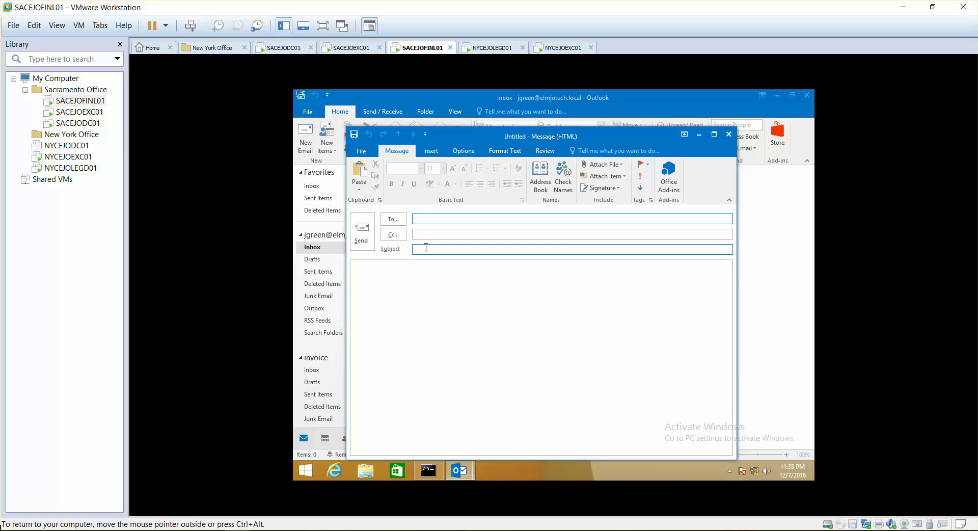
type("pa")
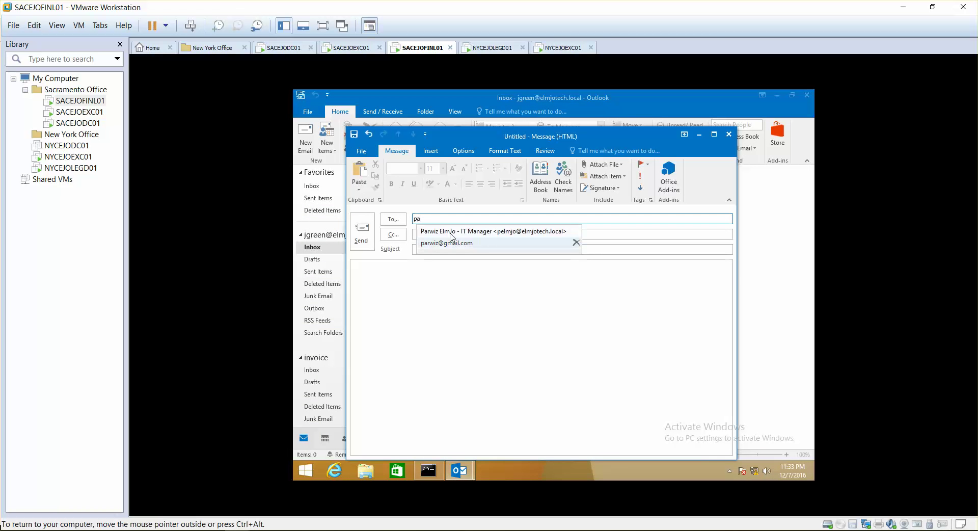
left_click(443, 247)
left_click(443, 248)
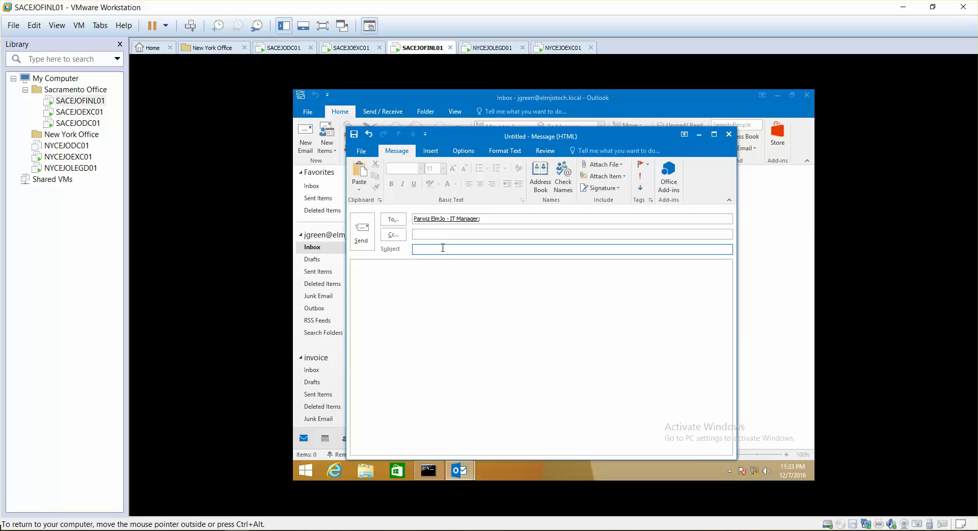
type("Will it go ")
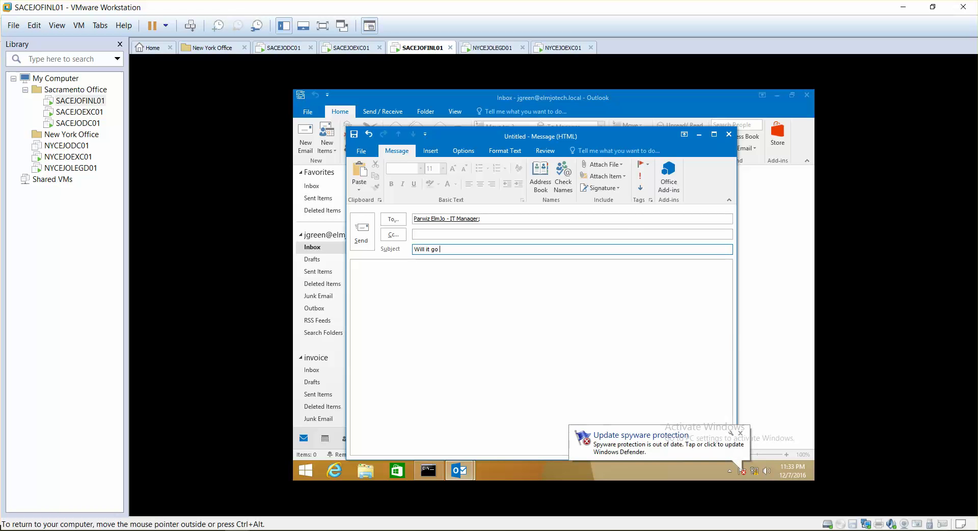
type("to journal")
left_click(432, 276)
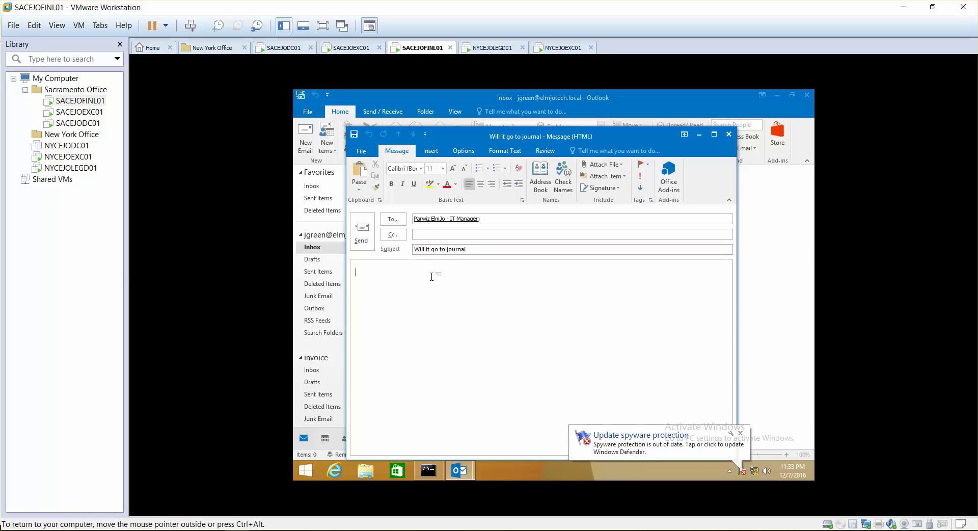
left_click(362, 232)
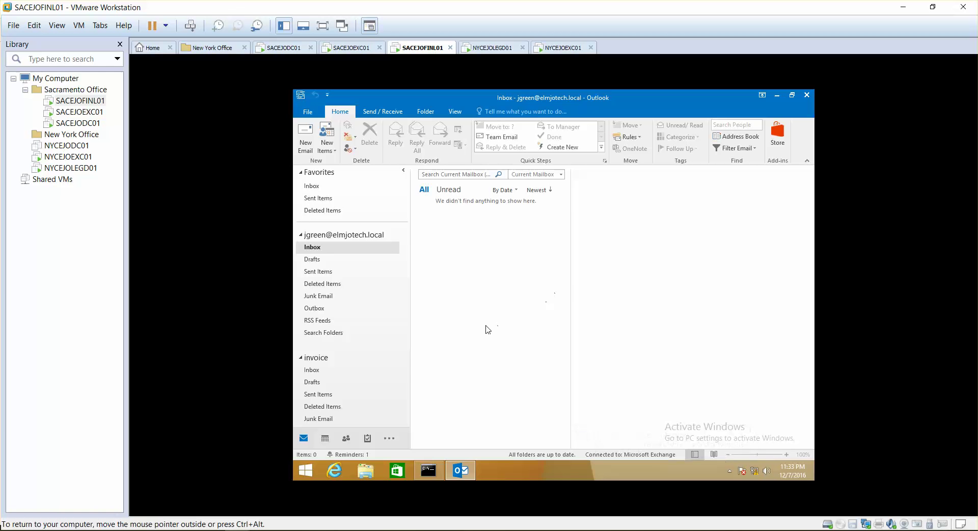
left_click(323, 276)
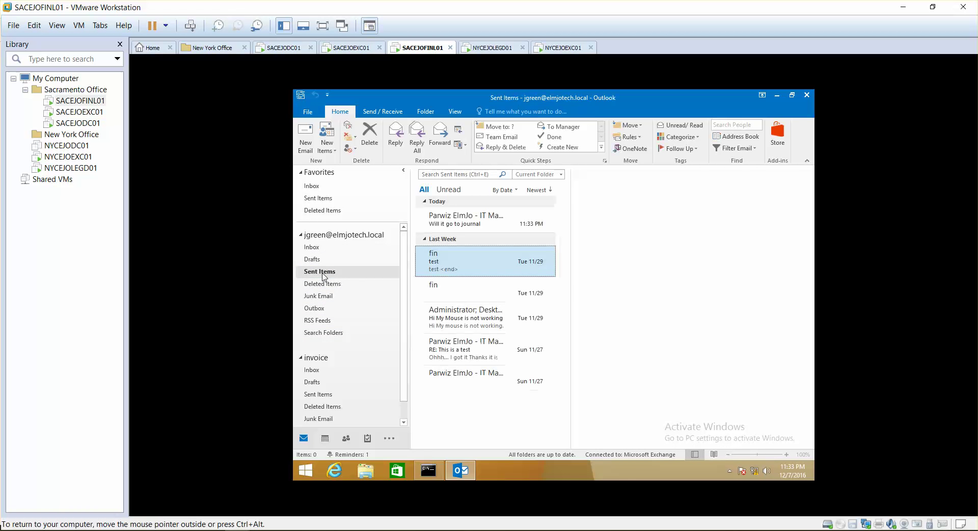
left_click(324, 245)
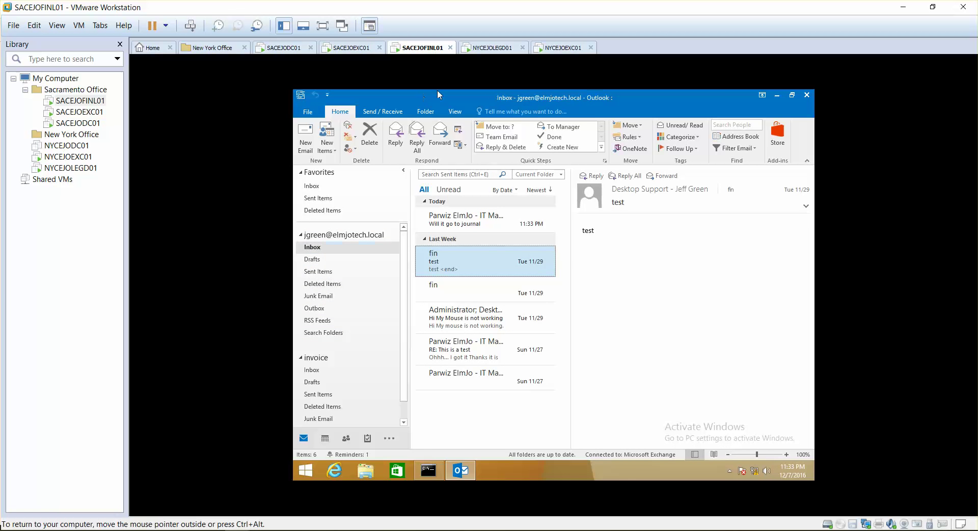
left_click(335, 471)
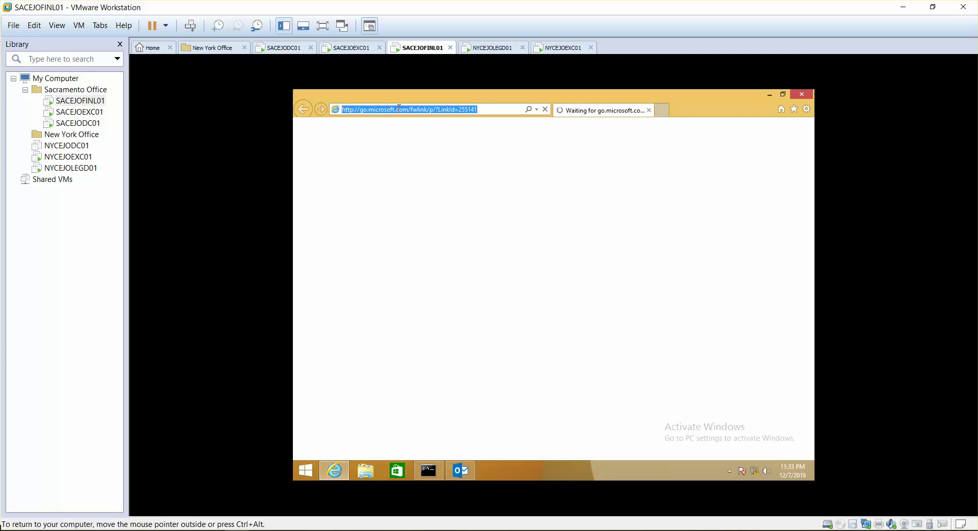
type("https:")
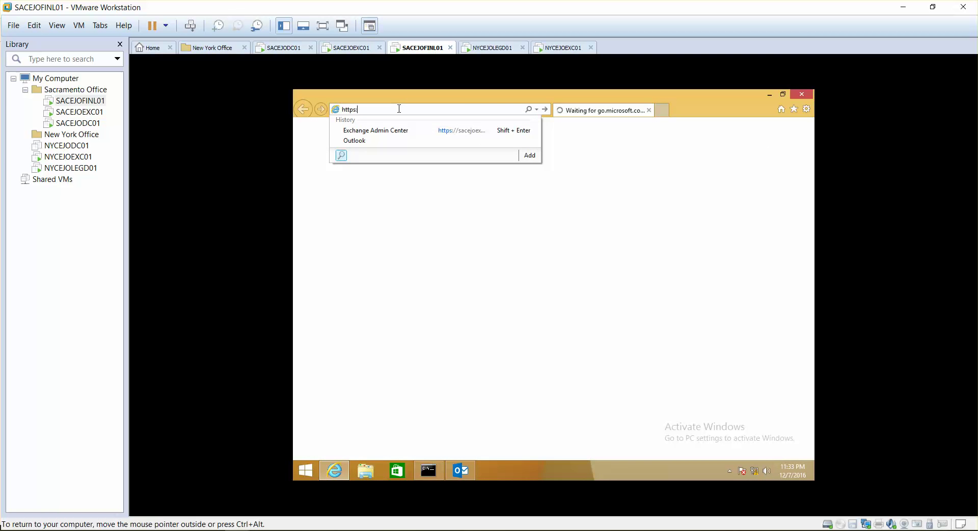
type("//")
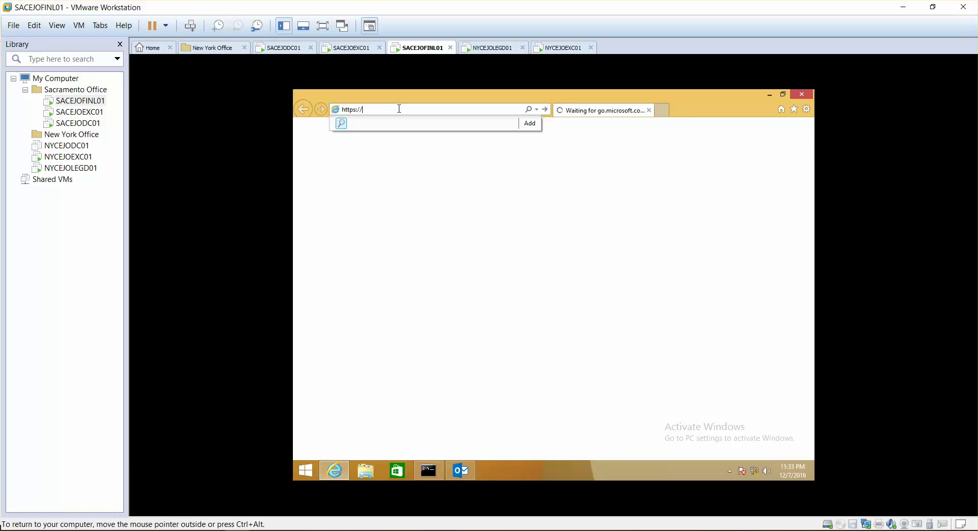
type("sacejoexc01/")
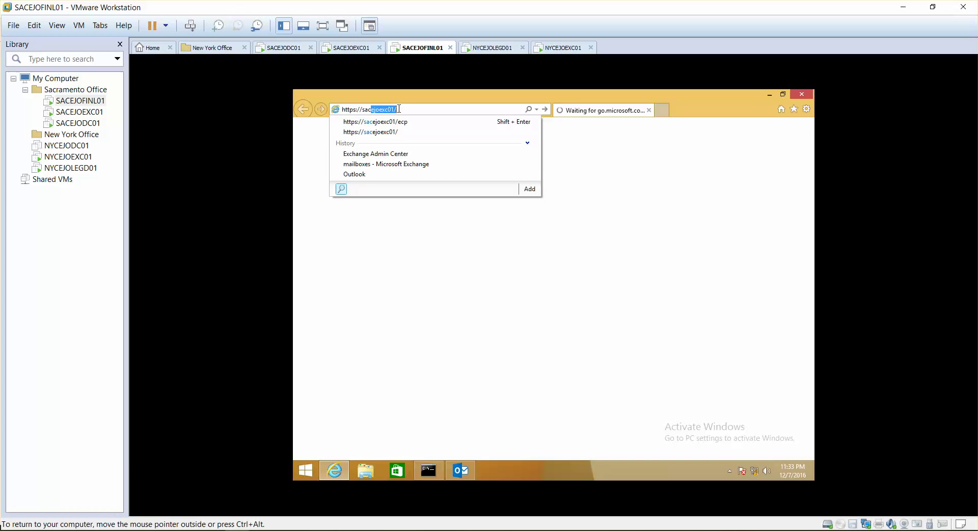
key("Down")
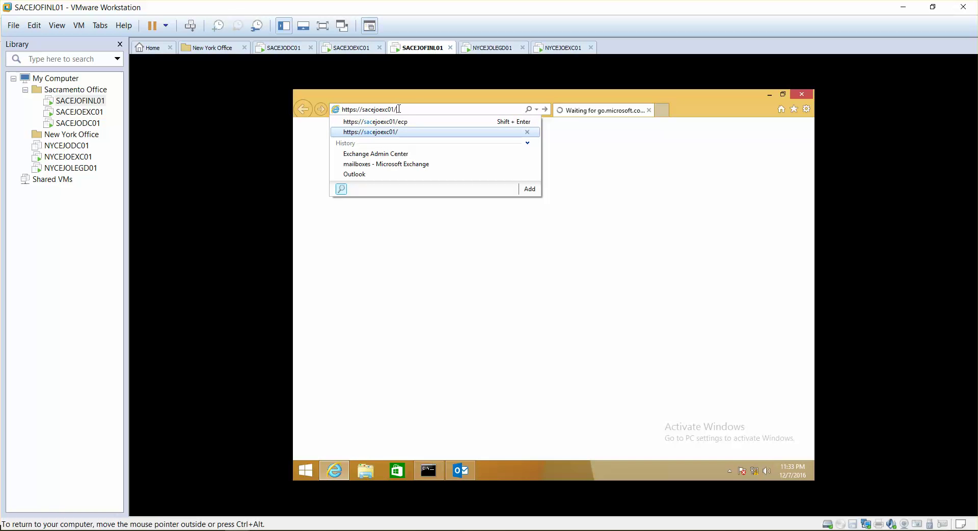
type("owa")
key("Return")
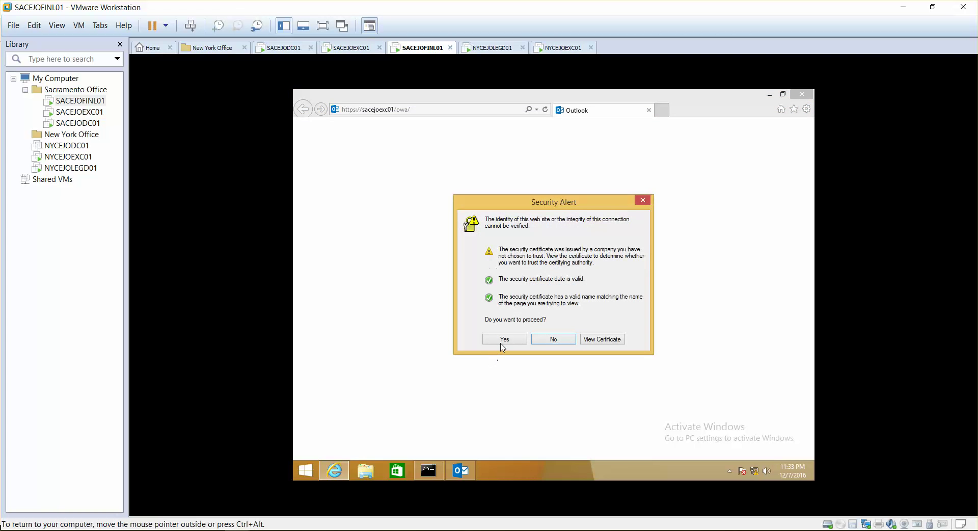
Step: Accept the certificate warning and sign in to Outlook Web App as the journal user
left_click(502, 341)
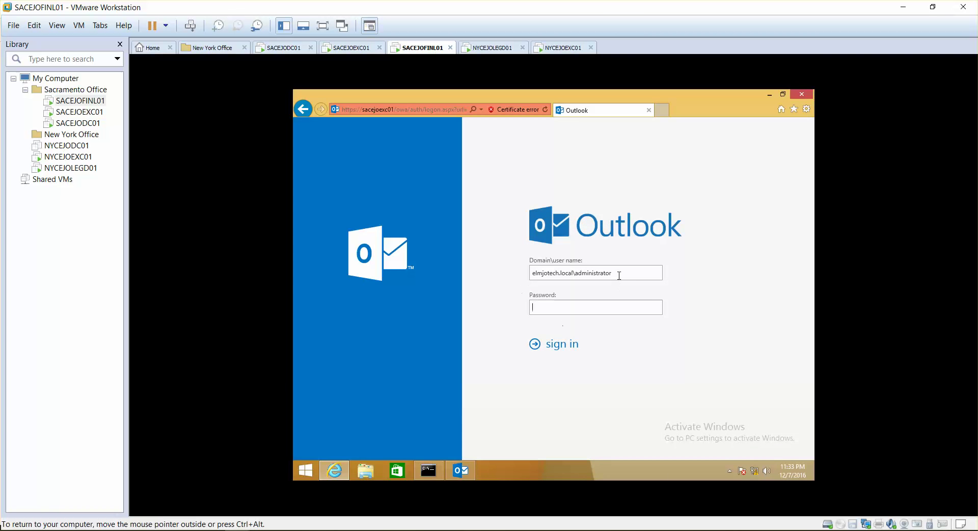
key("BackSpace")
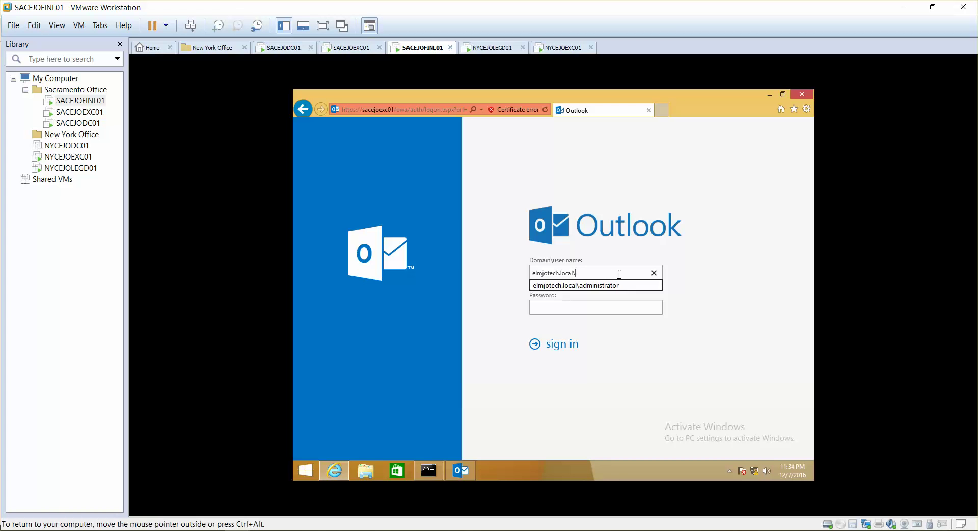
type("jour")
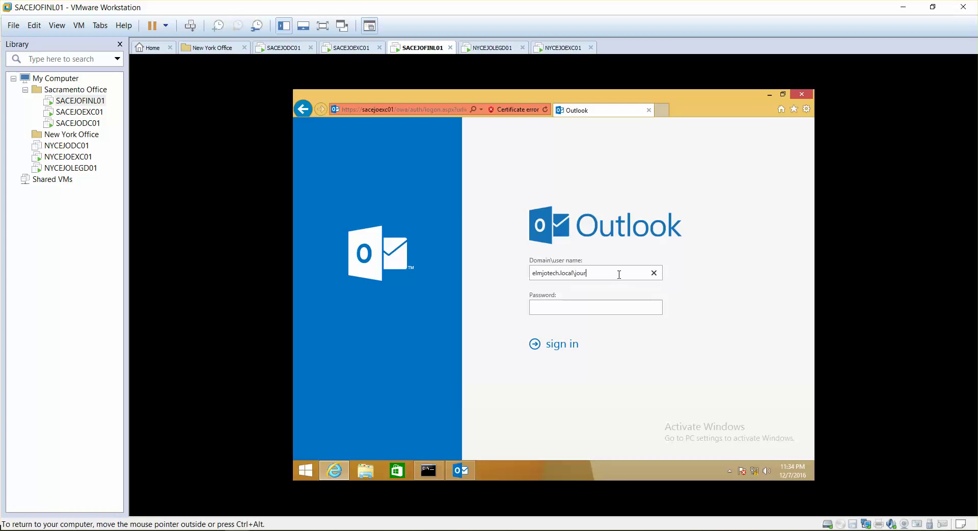
type("nal••")
key("Return")
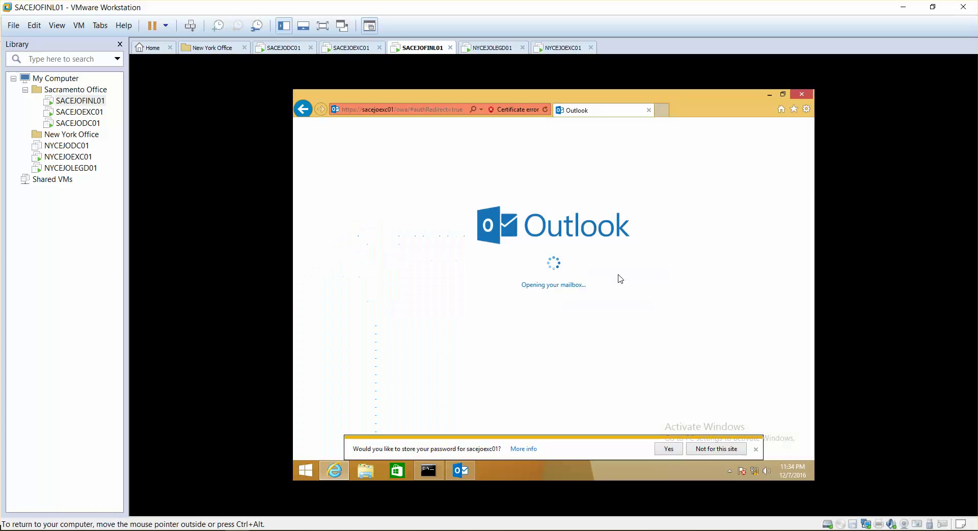
left_click(671, 452)
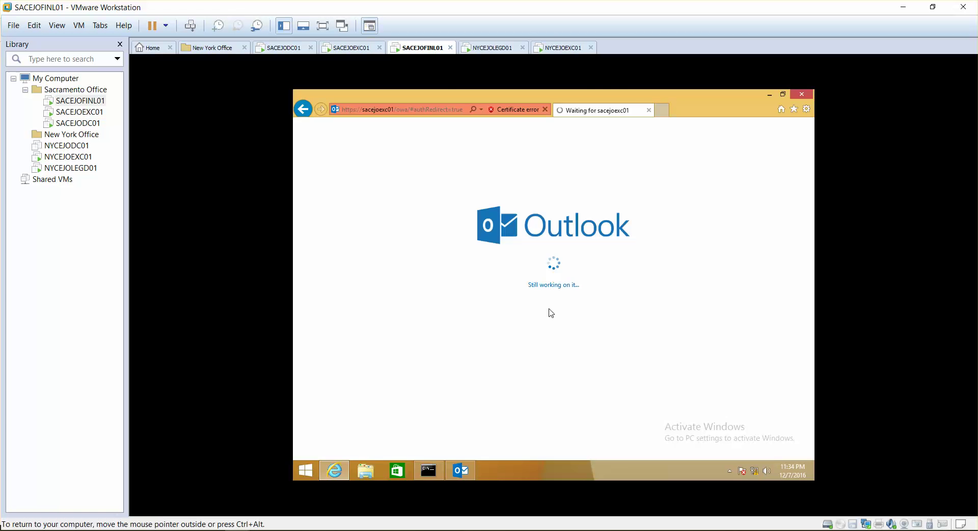
Step: Save Pacific Time (US & Canada) as the time zone and open the journaled 'Will it go to journal' report
left_click(558, 356)
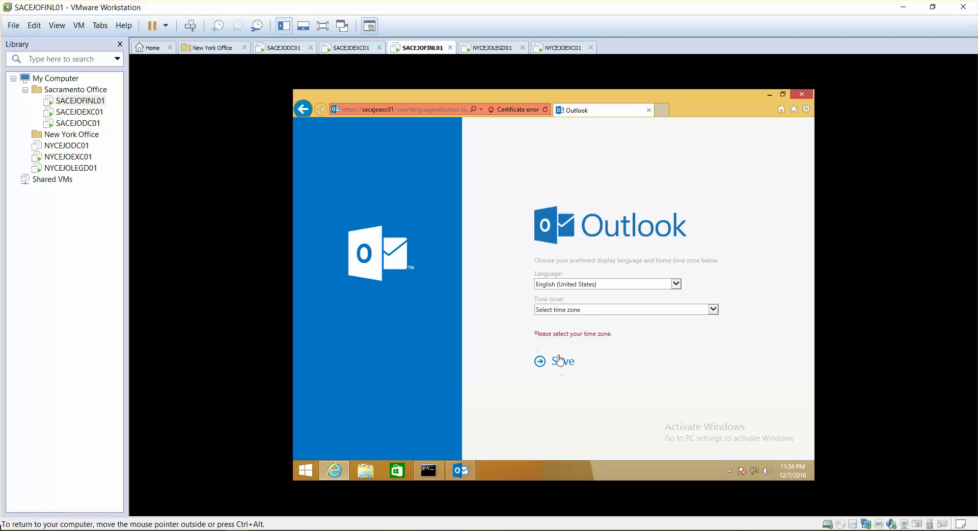
left_click(558, 313)
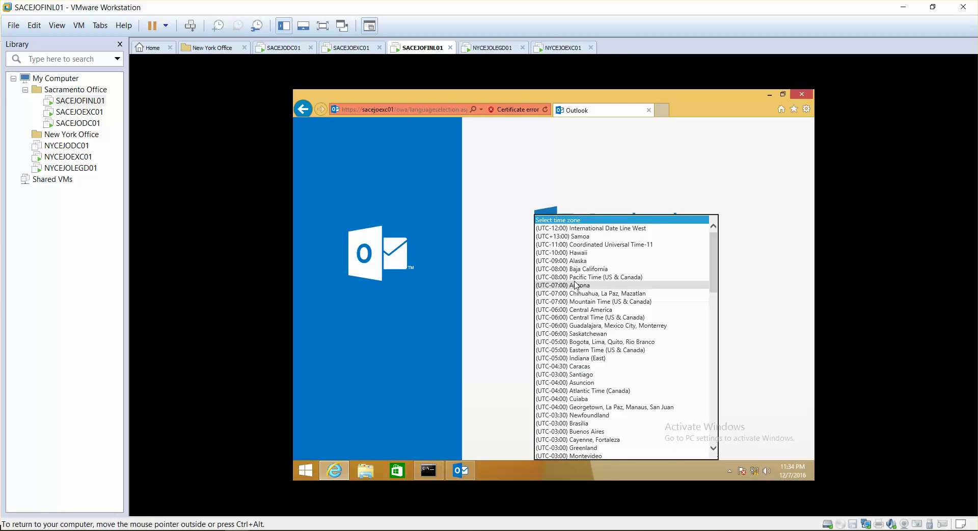
left_click(561, 278)
left_click(563, 354)
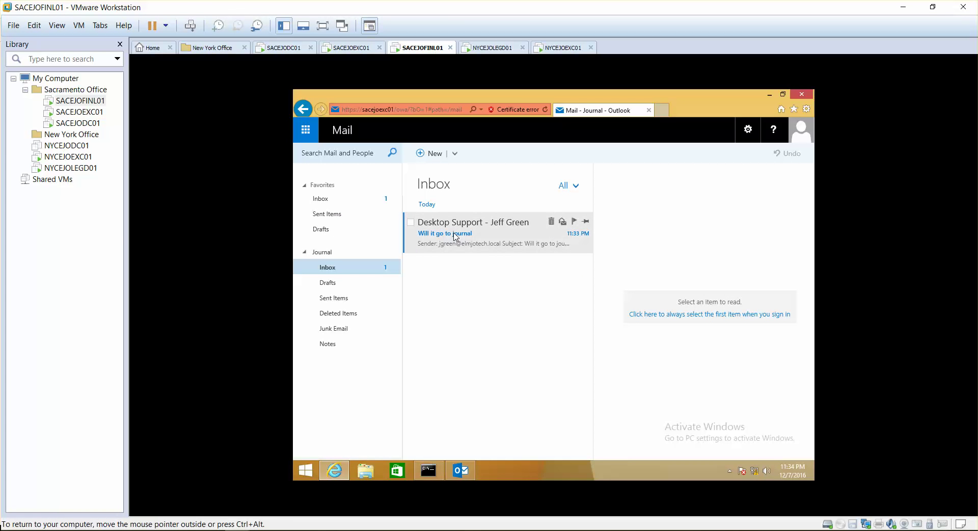
left_click(473, 249)
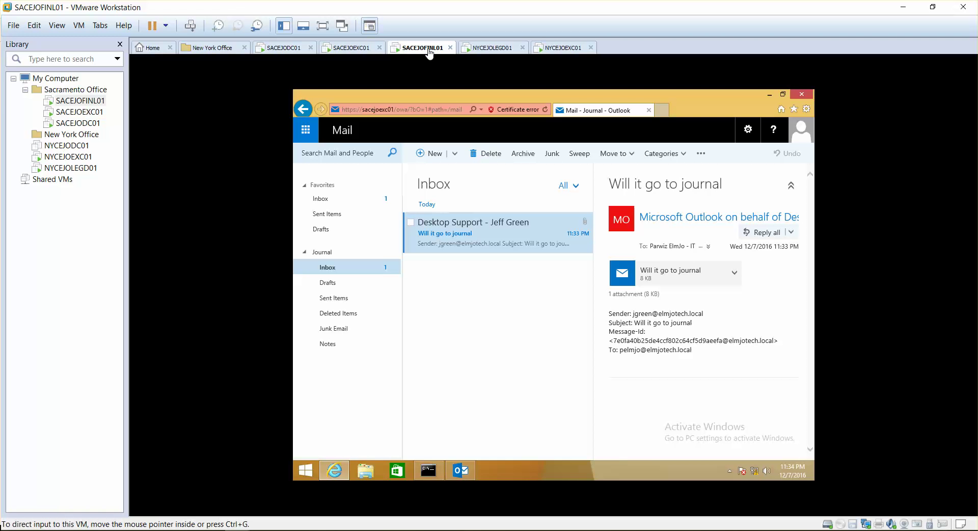
left_click(458, 474)
Step: Send a new email titled 'confirm' to the IT manager from desktop Outlook
left_click(306, 135)
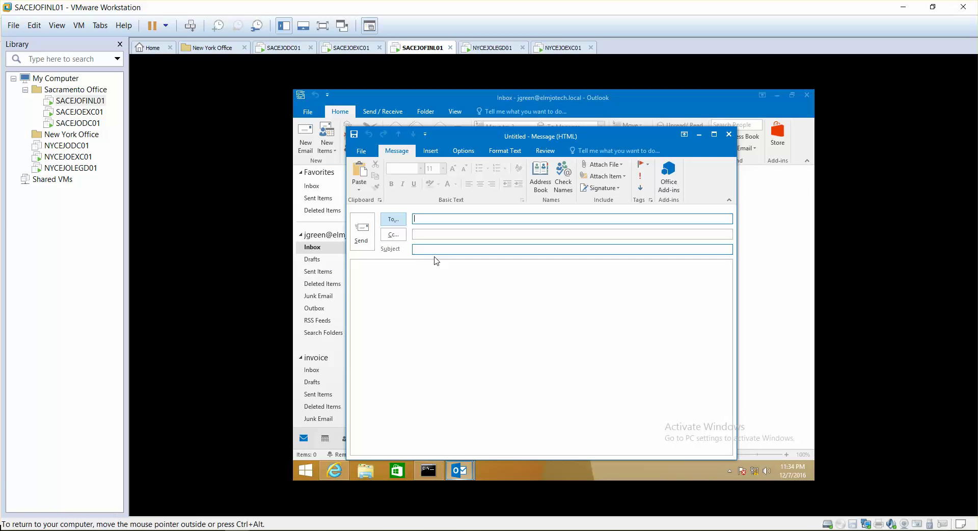
type("par")
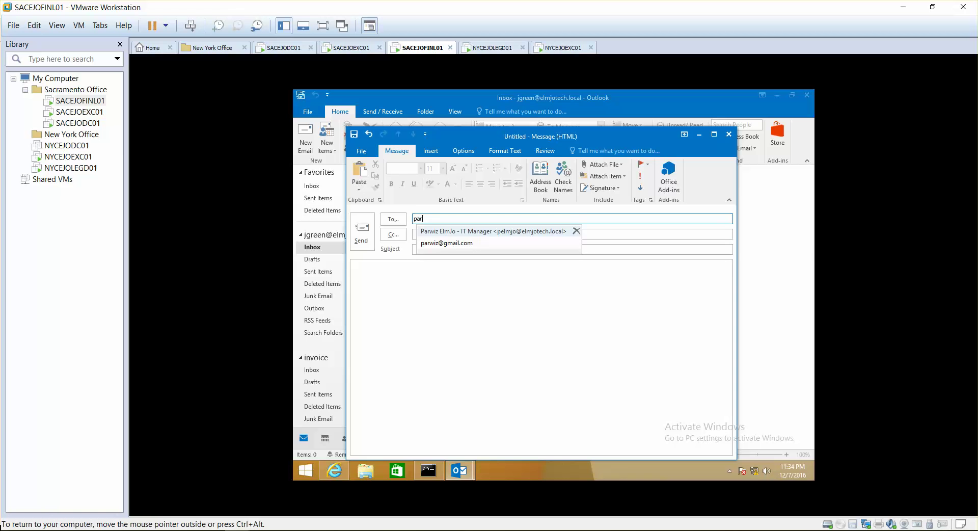
left_click(448, 231)
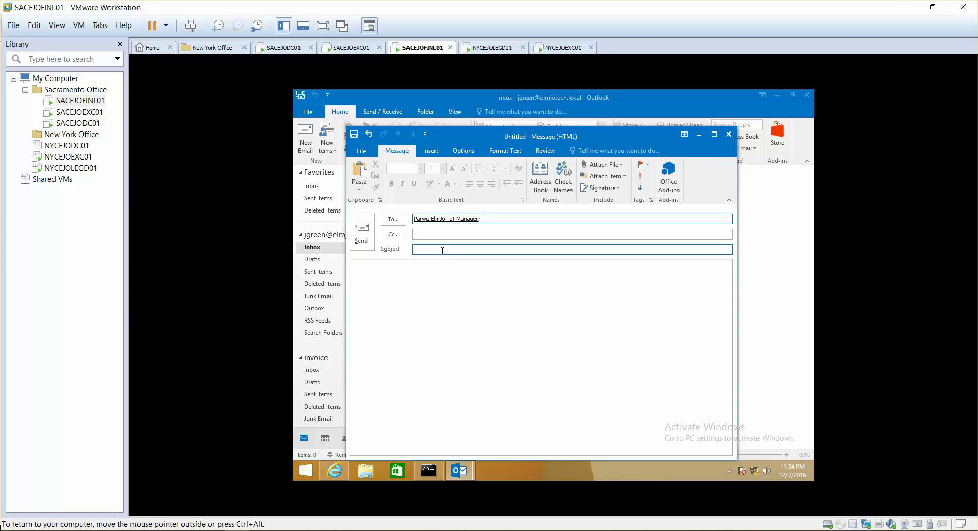
left_click(442, 251)
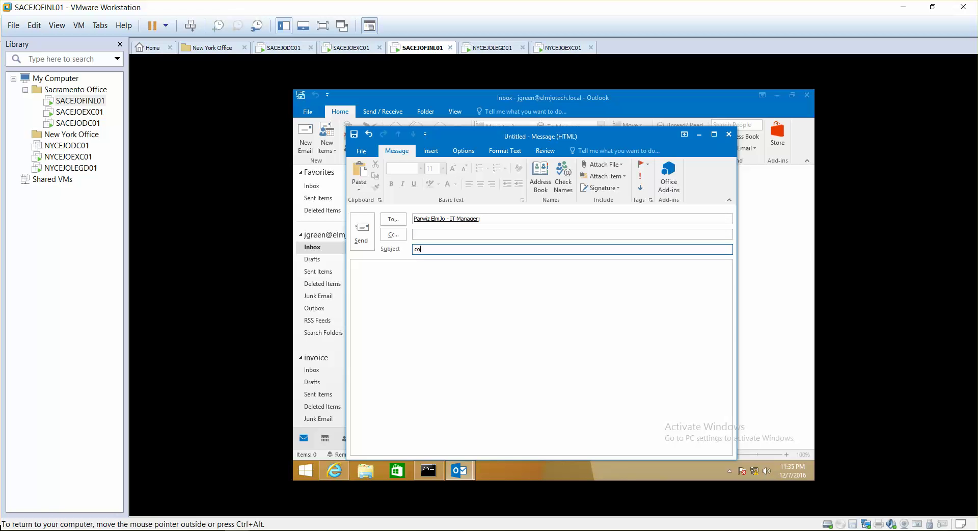
left_click(361, 232)
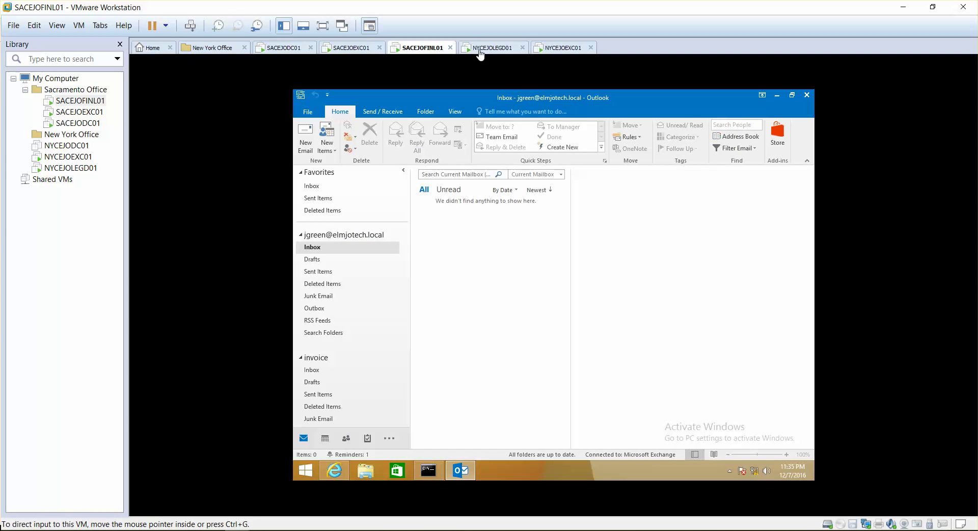
Step: Open the journal report for 'confirm' in the Journal inbox, then check Sent Items
left_click(338, 470)
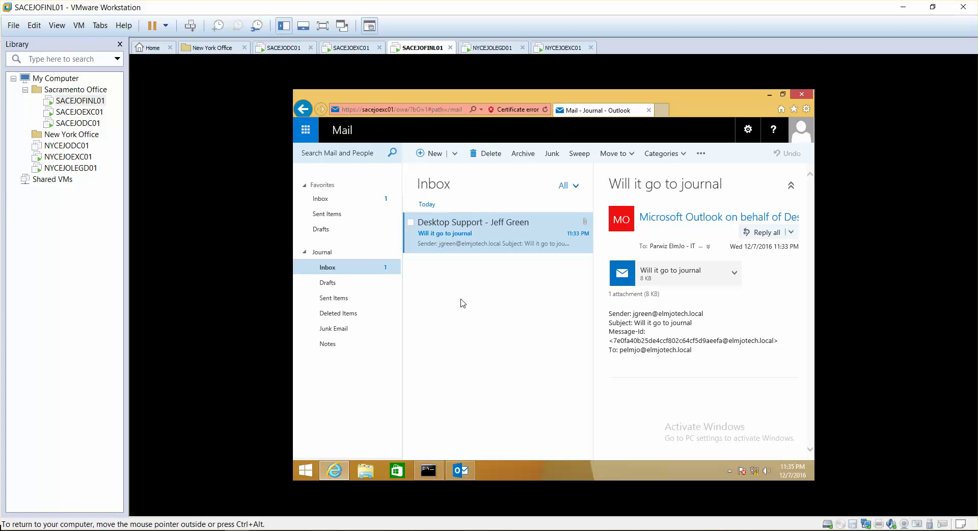
left_click(340, 273)
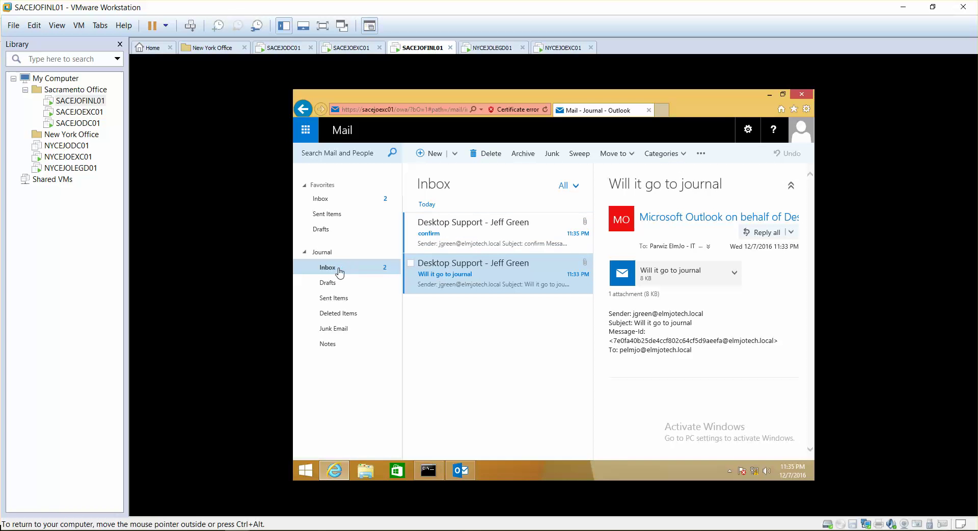
left_click(447, 252)
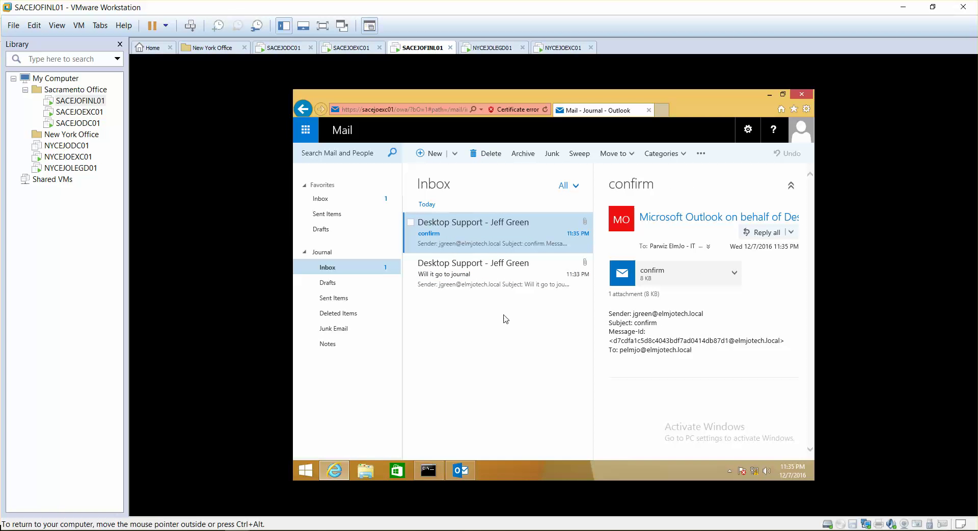
left_click(334, 298)
left_click(330, 268)
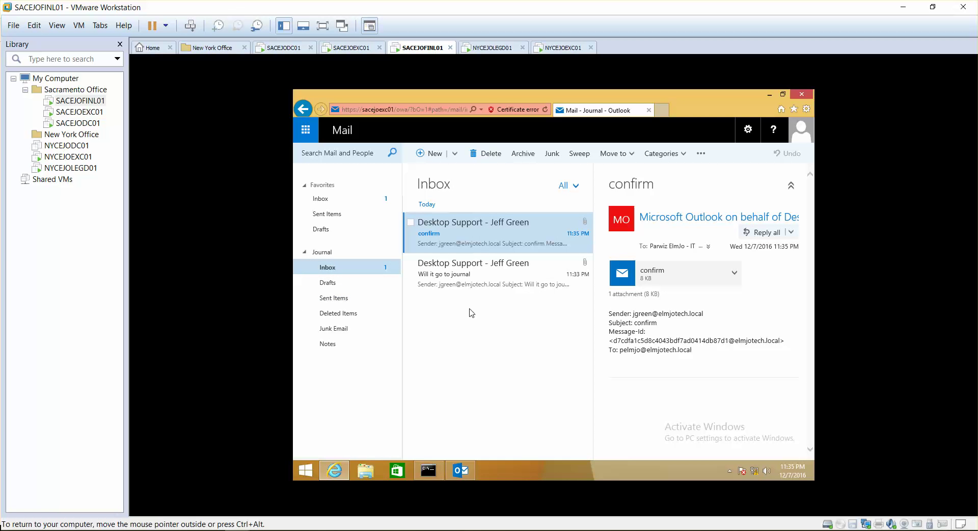